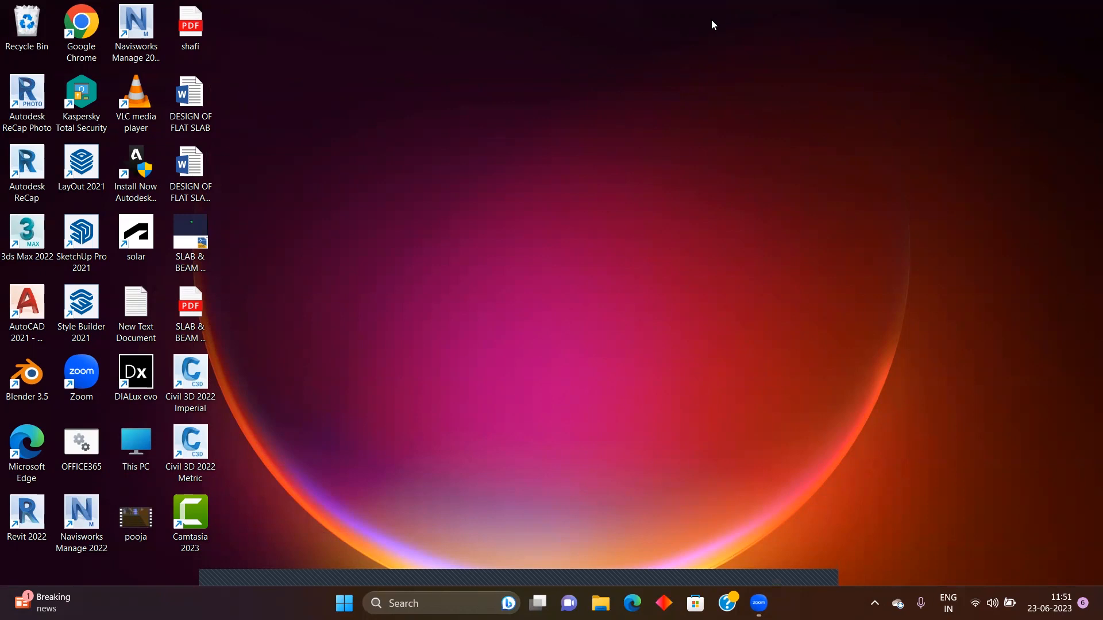
pyautogui.rightClick(660, 67)
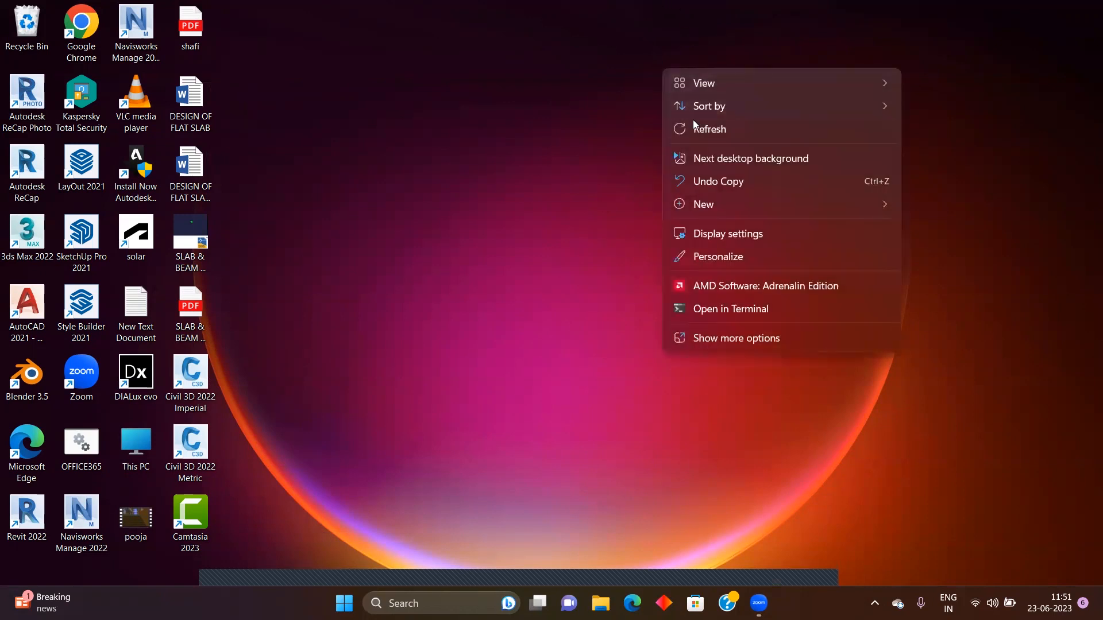
pyautogui.click(694, 125)
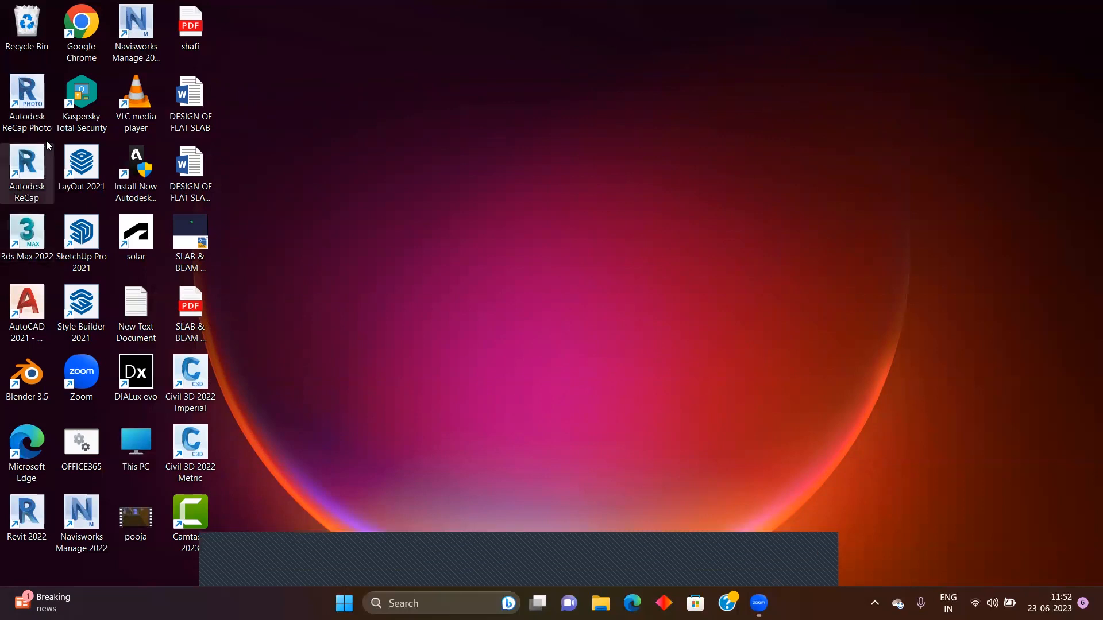
# Start Autodesk ReCap Photo, begin a new Object 3D project and browse for its source photos
pyautogui.doubleClick(41, 95)
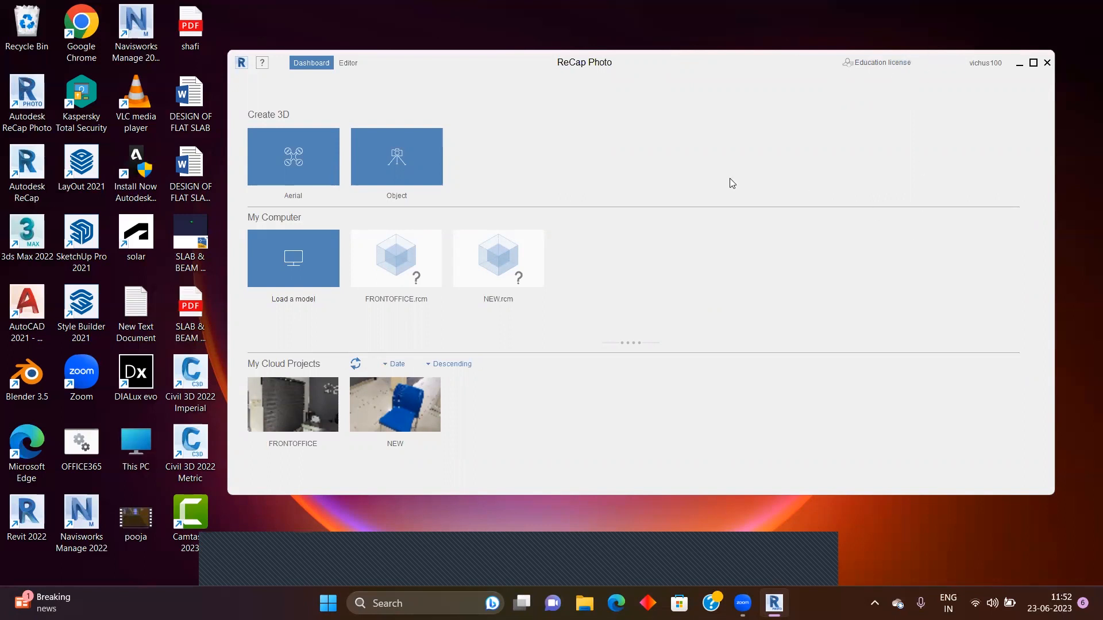
pyautogui.click(423, 165)
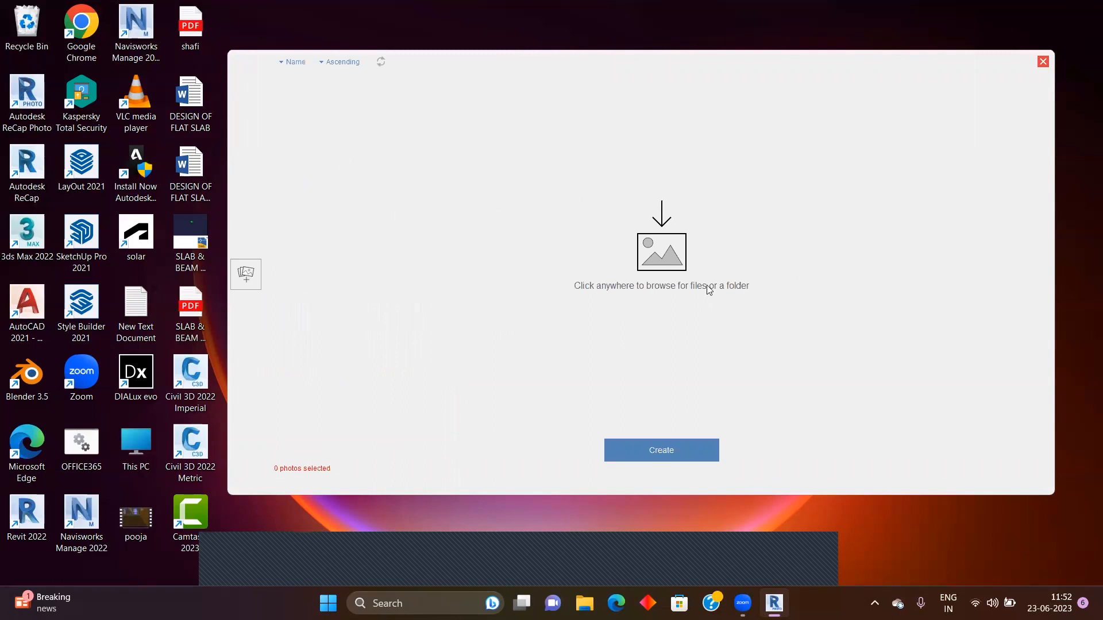
pyautogui.click(673, 256)
# Go to the Downloads folder, show its files as thumbnails and find the blue chair photos from earlier this month
pyautogui.scroll(-2, 620, 290)
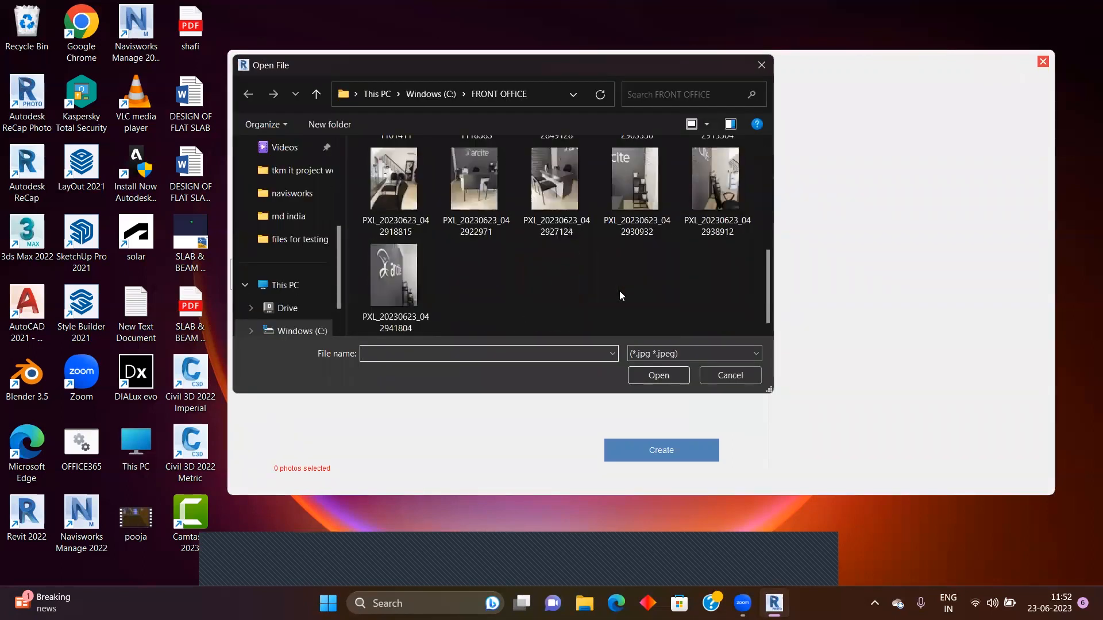
pyautogui.scroll(1, 281, 155)
pyautogui.scroll(3, 282, 155)
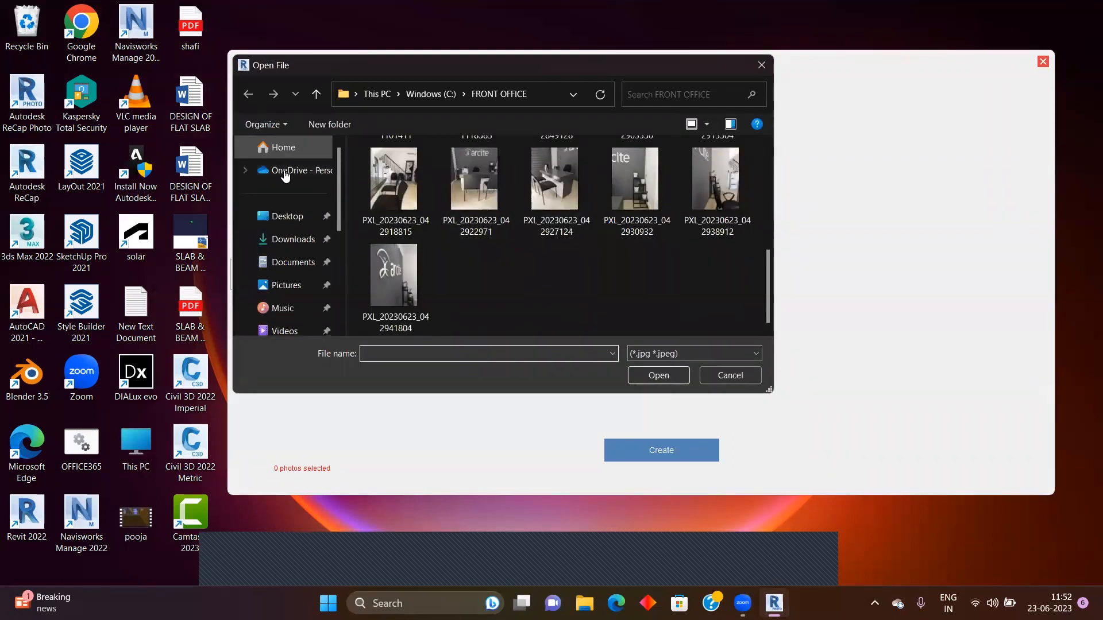
pyautogui.click(293, 241)
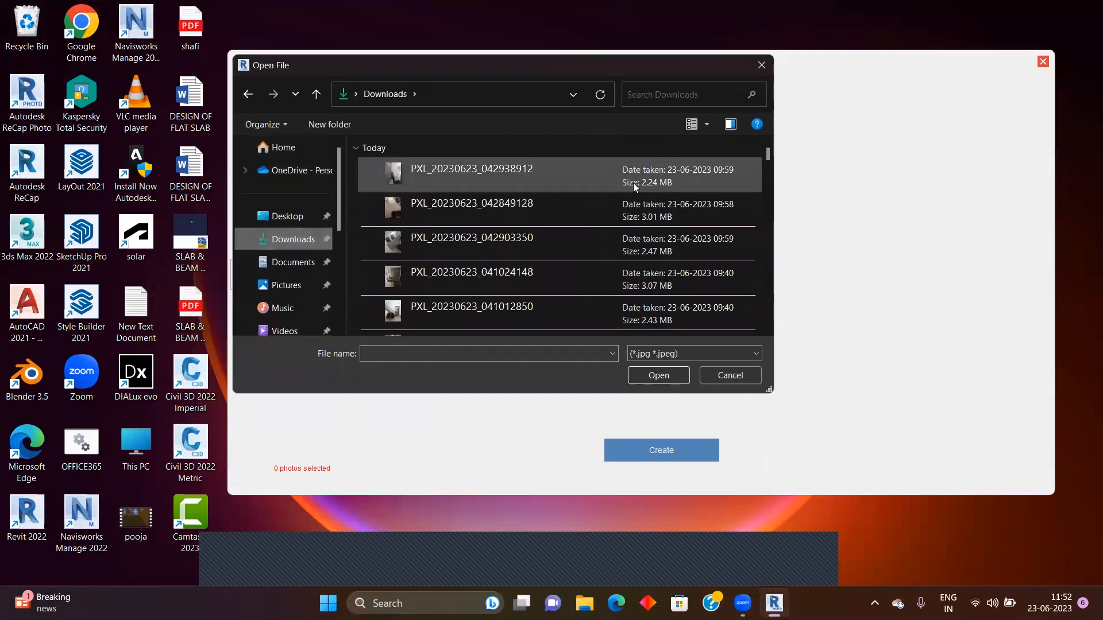
pyautogui.scroll(-3, 660, 218)
pyautogui.scroll(-3, 680, 238)
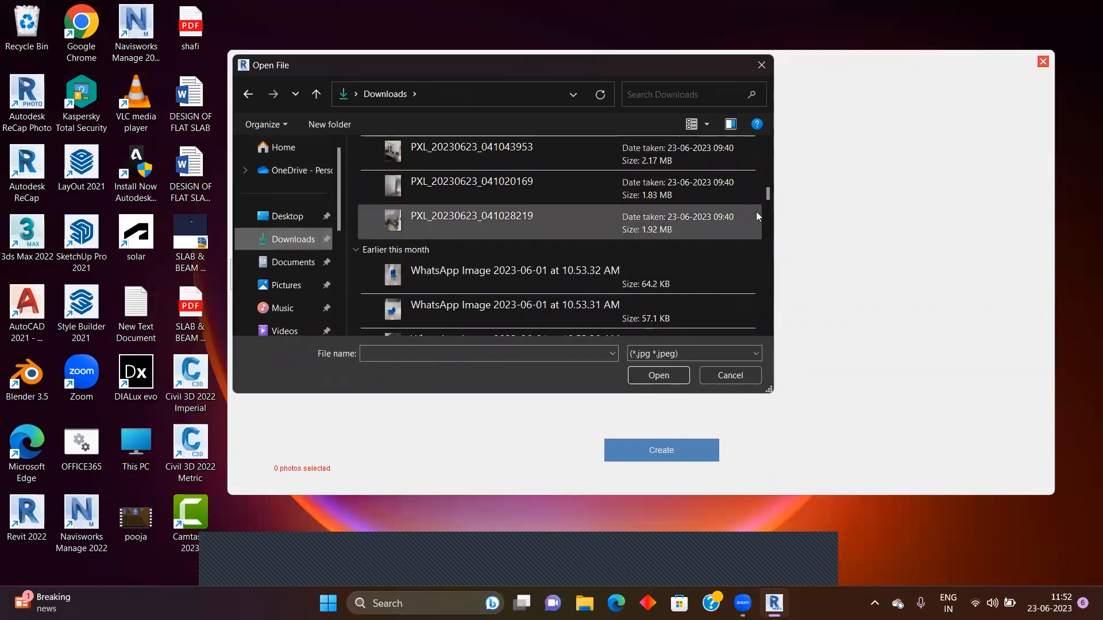
pyautogui.rightClick(723, 260)
pyautogui.moveTo(839, 269)
pyautogui.click(890, 287)
pyautogui.scroll(-3, 850, 269)
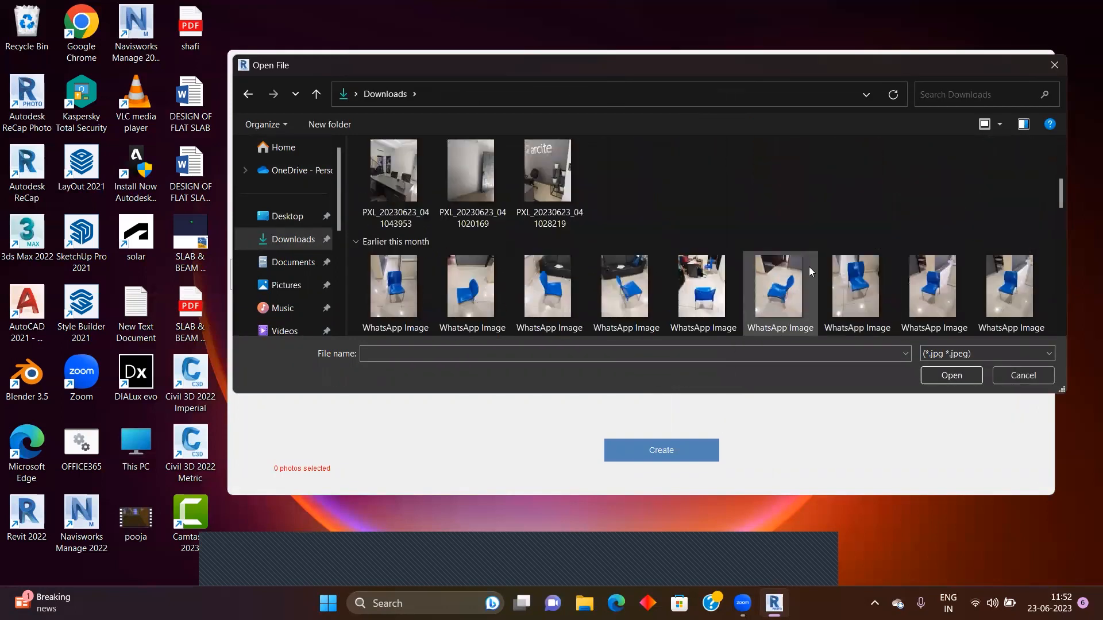
# Select the whole series of WhatsApp photos of the blue chair and add them to the project
pyautogui.click(409, 261)
pyautogui.keyDown('shift'); pyautogui.click(996, 263); pyautogui.keyUp('shift')
pyautogui.scroll(-3, 962, 263)
pyautogui.keyDown('shift'); pyautogui.click(803, 248); pyautogui.keyUp('shift')
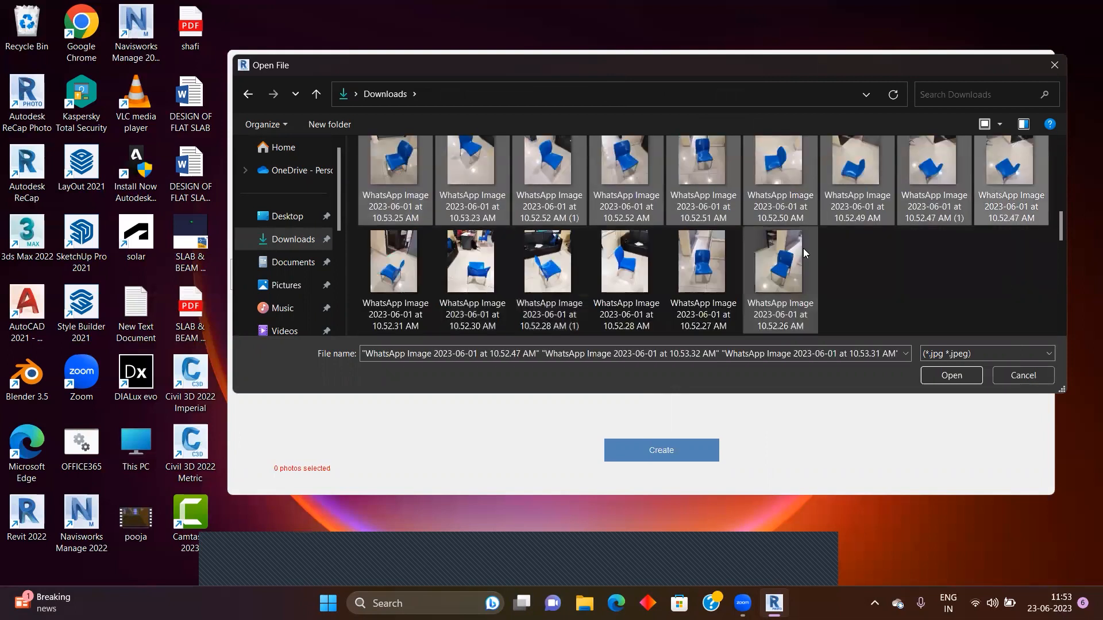
pyautogui.click(970, 377)
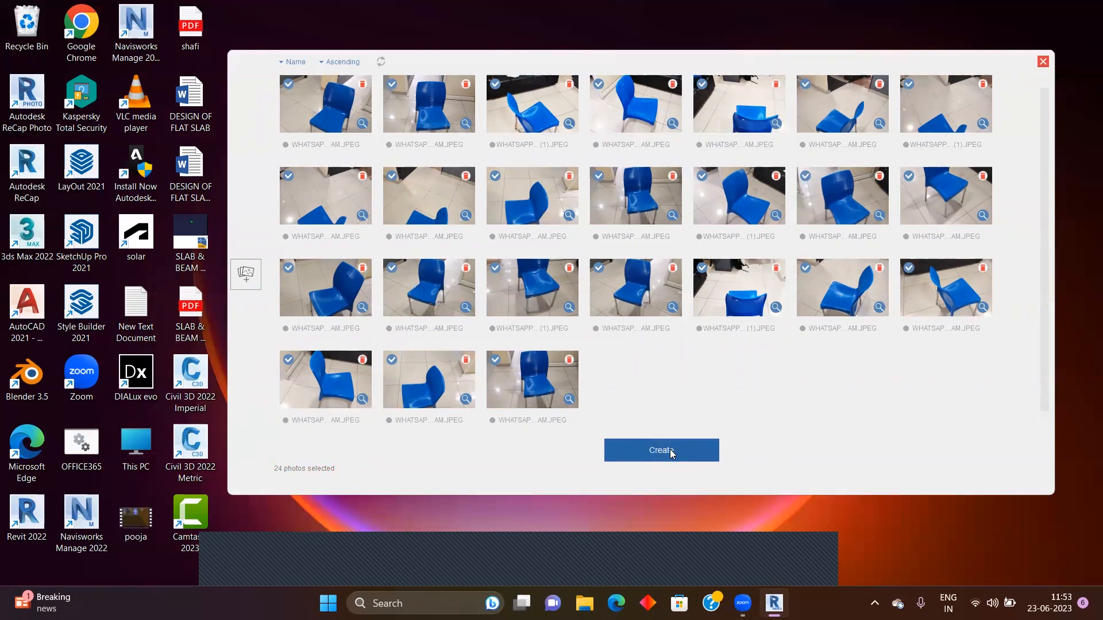
# Create the project under the name CHAIR and start its cloud processing
pyautogui.click(670, 449)
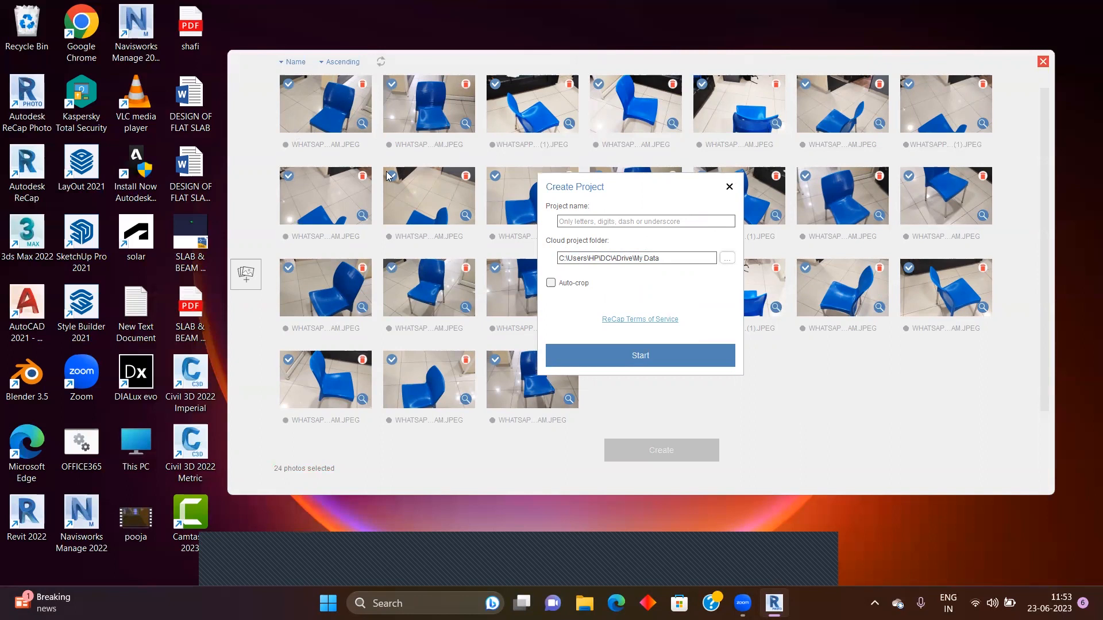
pyautogui.click(605, 218)
pyautogui.write('CHAIR')
pyautogui.click(640, 361)
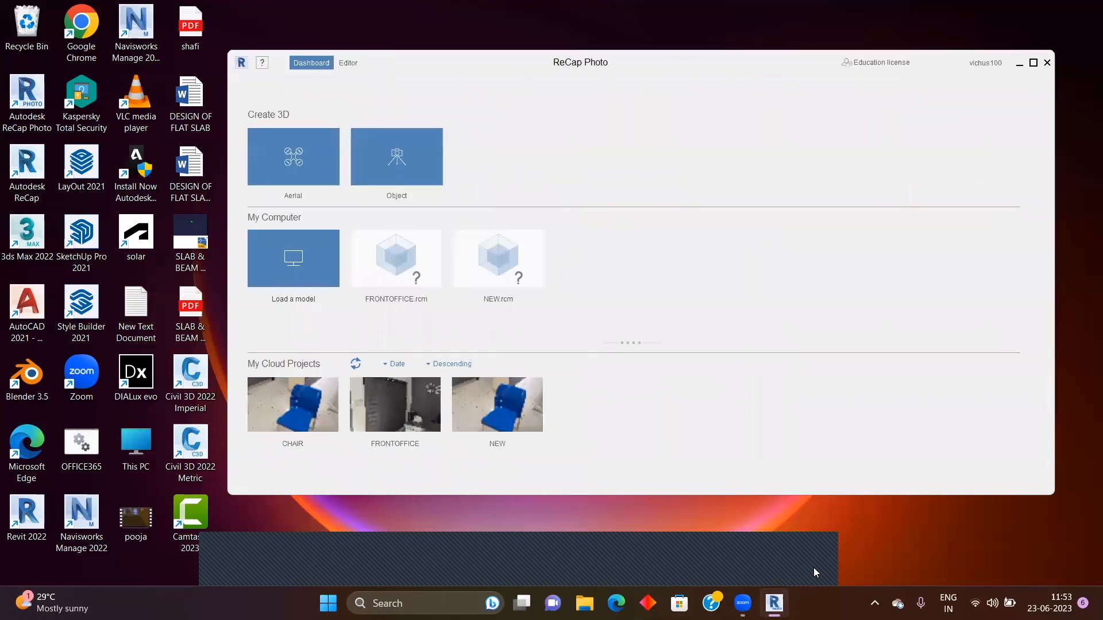
# Open the model of the existing NEW cloud project in the editor and view the scanned chair
pyautogui.moveTo(313, 407)
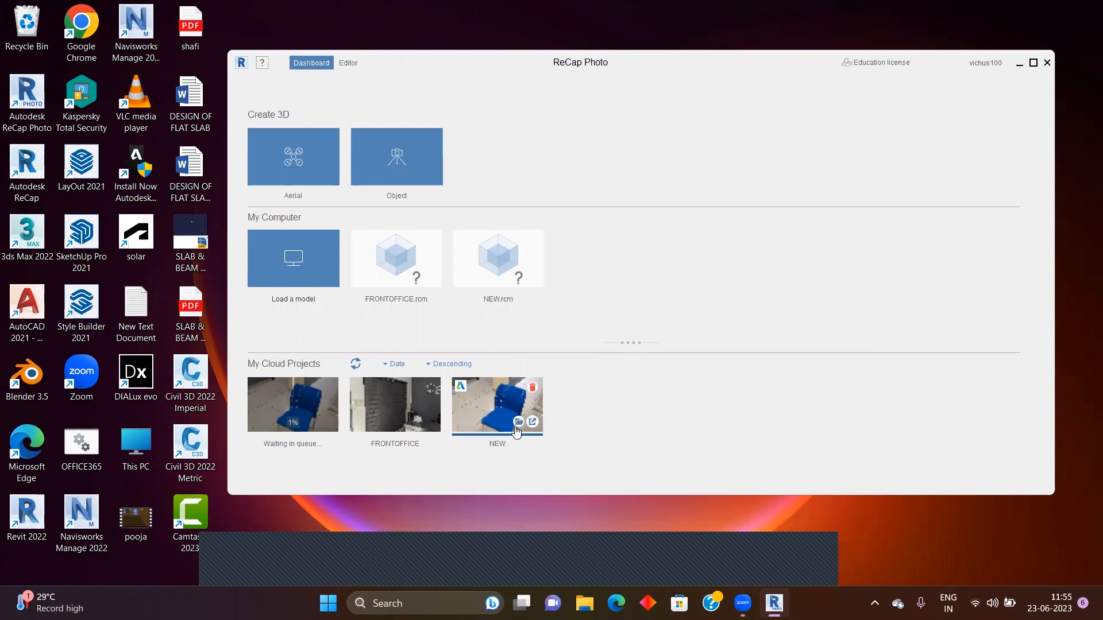
pyautogui.click(519, 426)
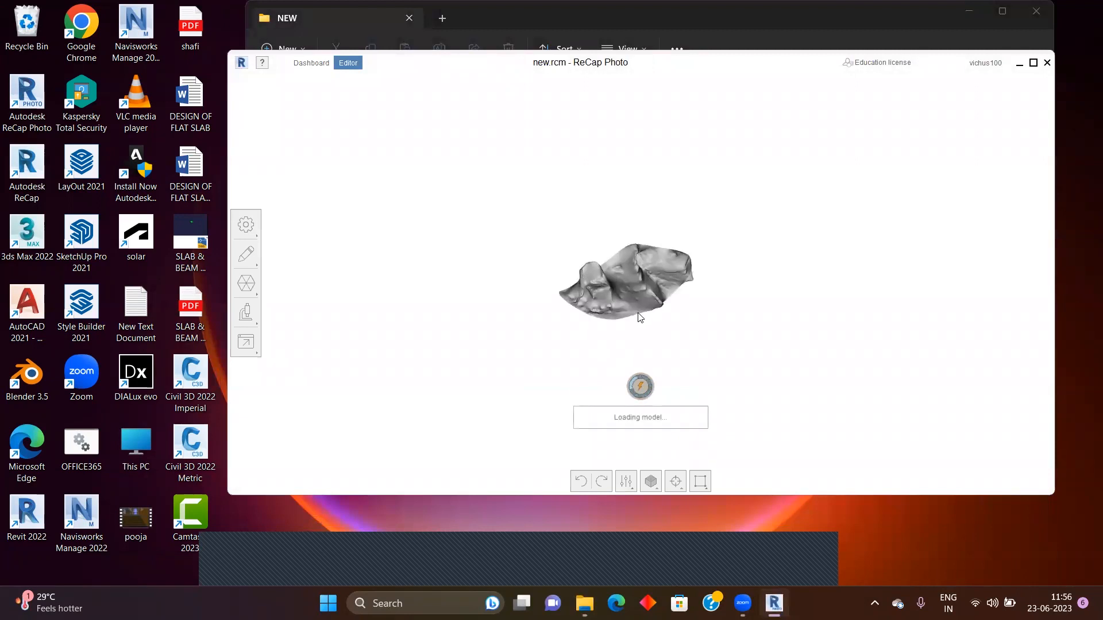
pyautogui.scroll(3, 626, 291)
pyautogui.moveTo(626, 292); pyautogui.dragTo(628, 243, button='middle')
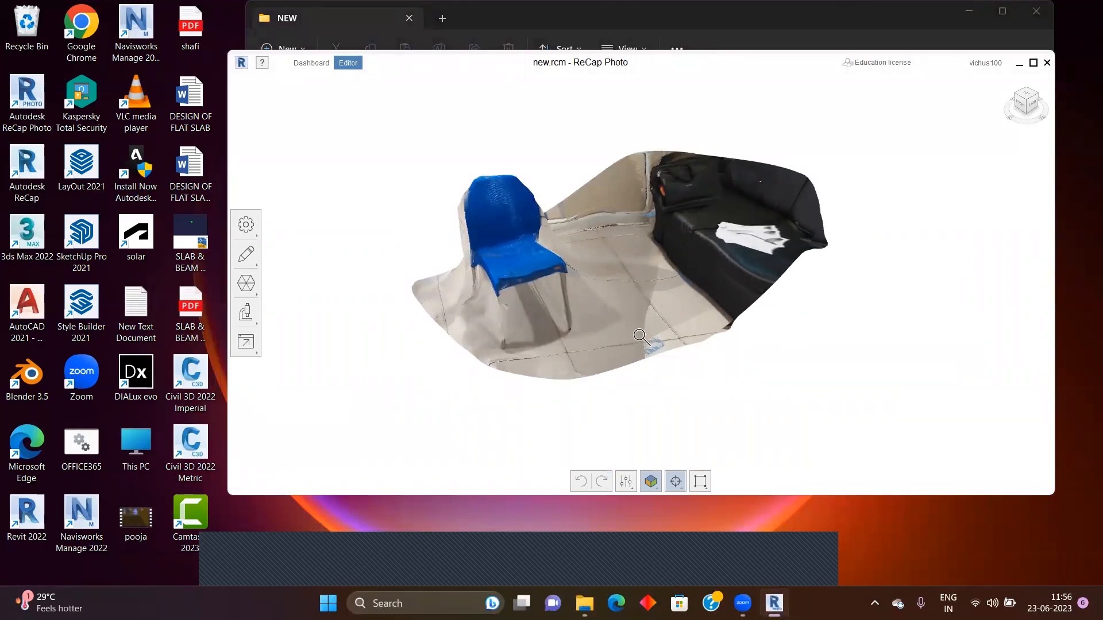
pyautogui.moveTo(640, 337); pyautogui.dragTo(634, 358, button='middle')
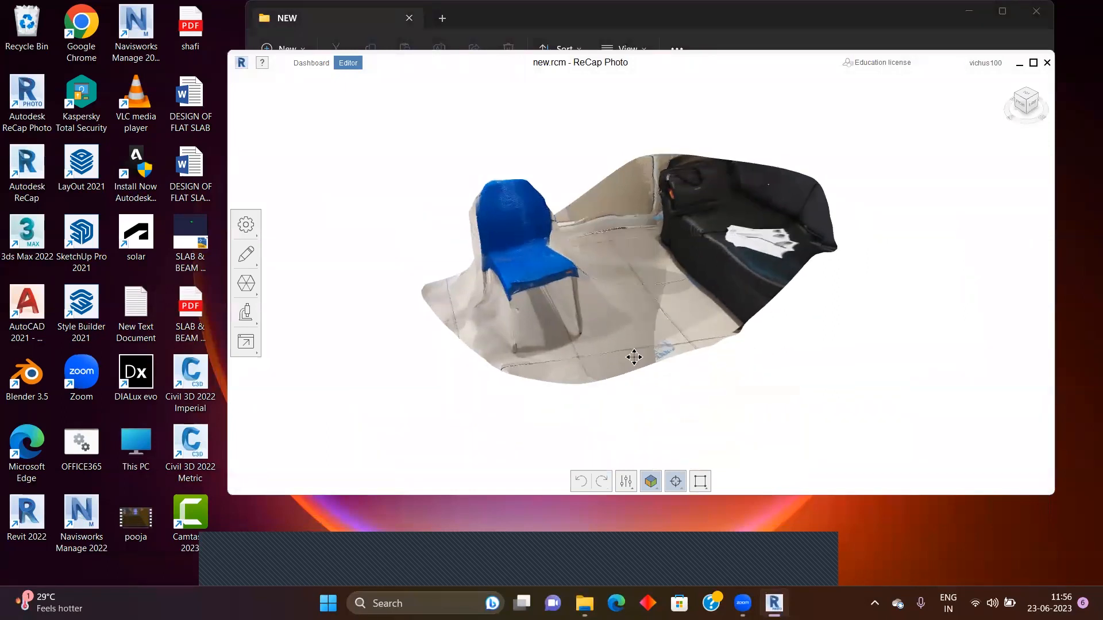
# Examine the chair scan in wireframe, X-ray and other display modes, ending with the textured display
pyautogui.click(651, 482)
pyautogui.click(653, 398)
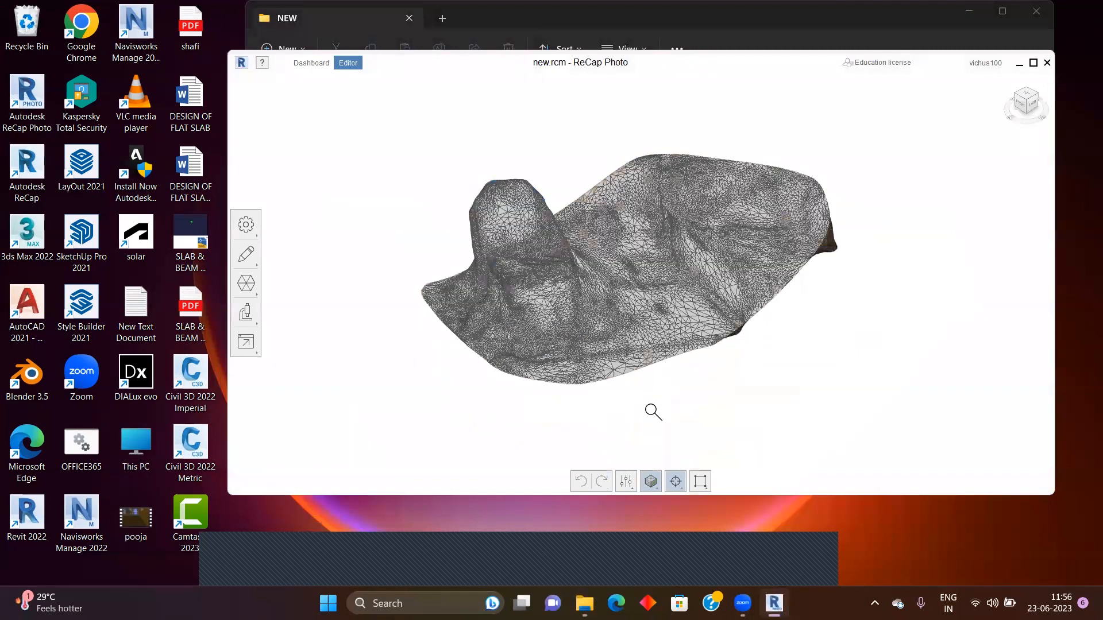
pyautogui.click(655, 484)
pyautogui.click(657, 440)
pyautogui.click(656, 484)
pyautogui.click(655, 457)
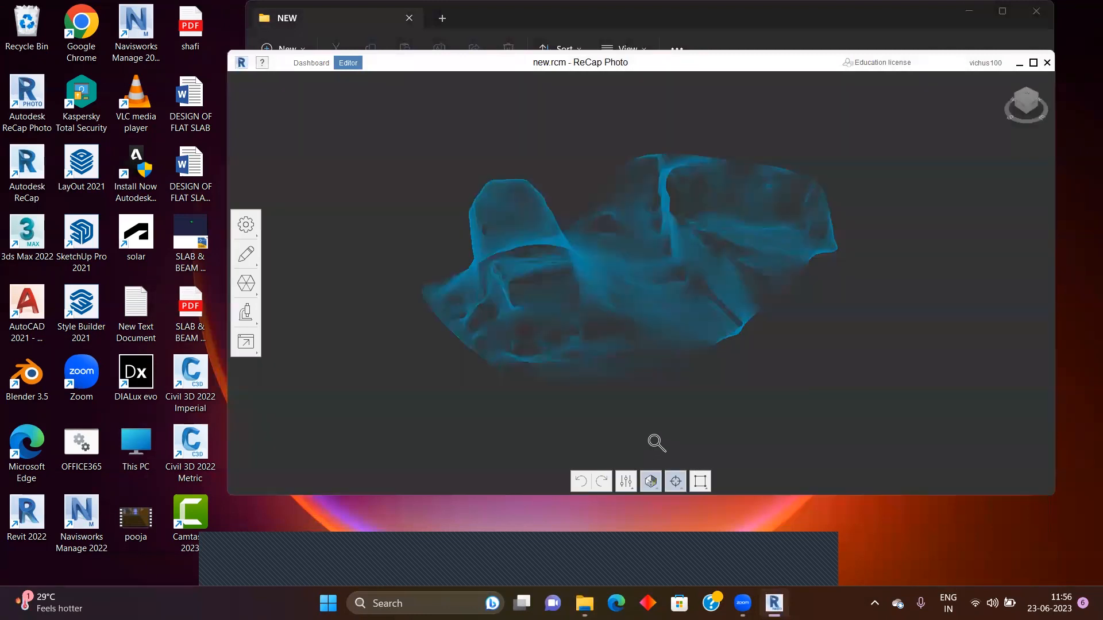
pyautogui.click(653, 486)
pyautogui.click(652, 417)
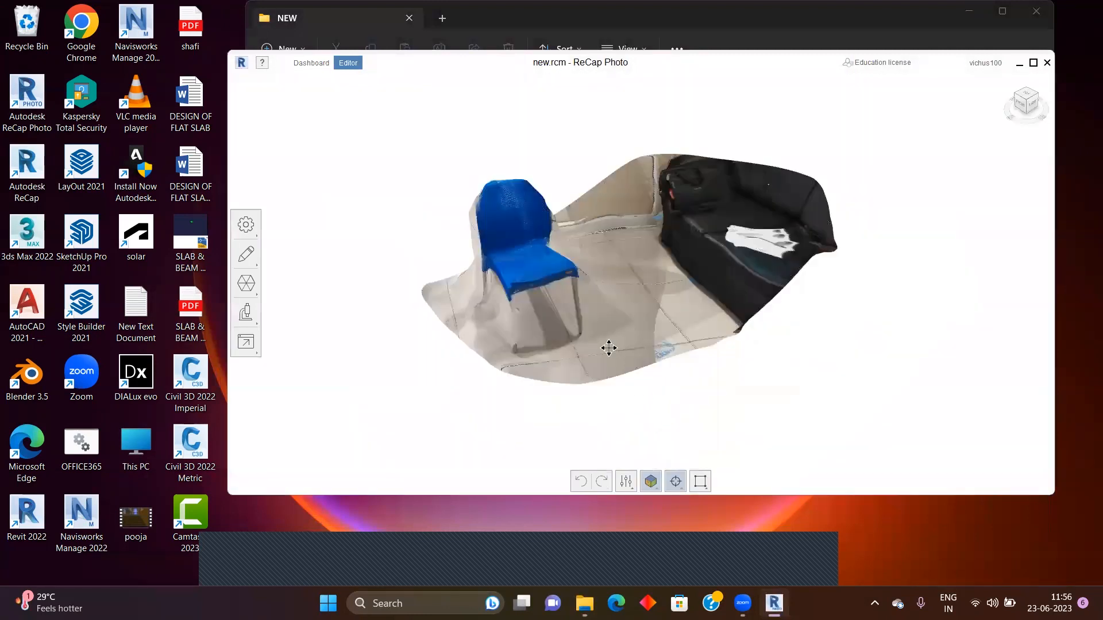
pyautogui.scroll(-3, 609, 348)
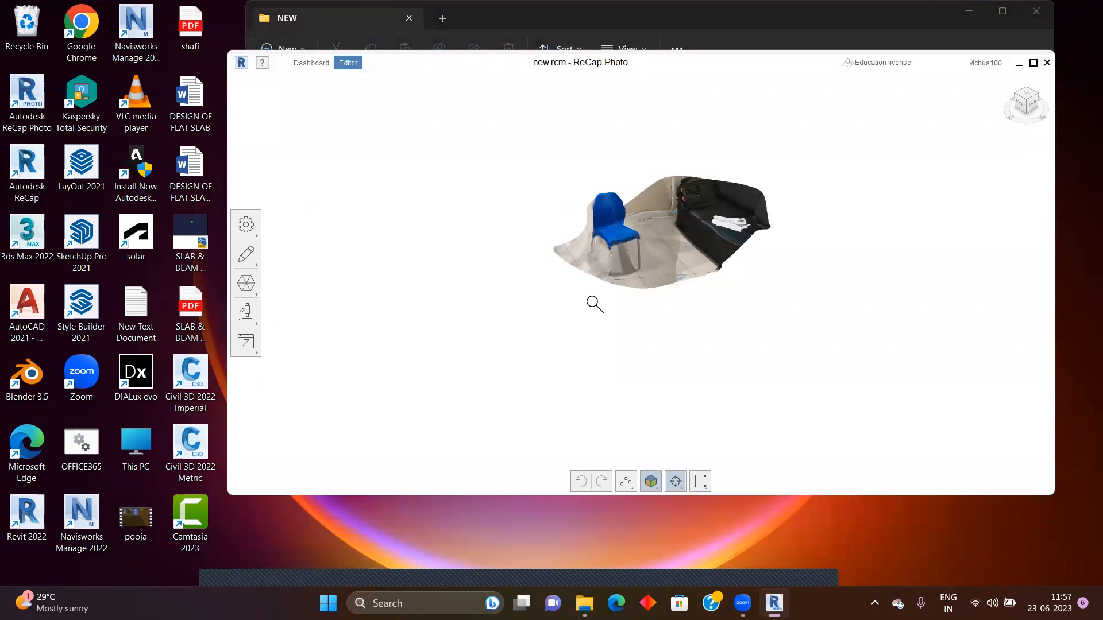
pyautogui.scroll(5, 672, 259)
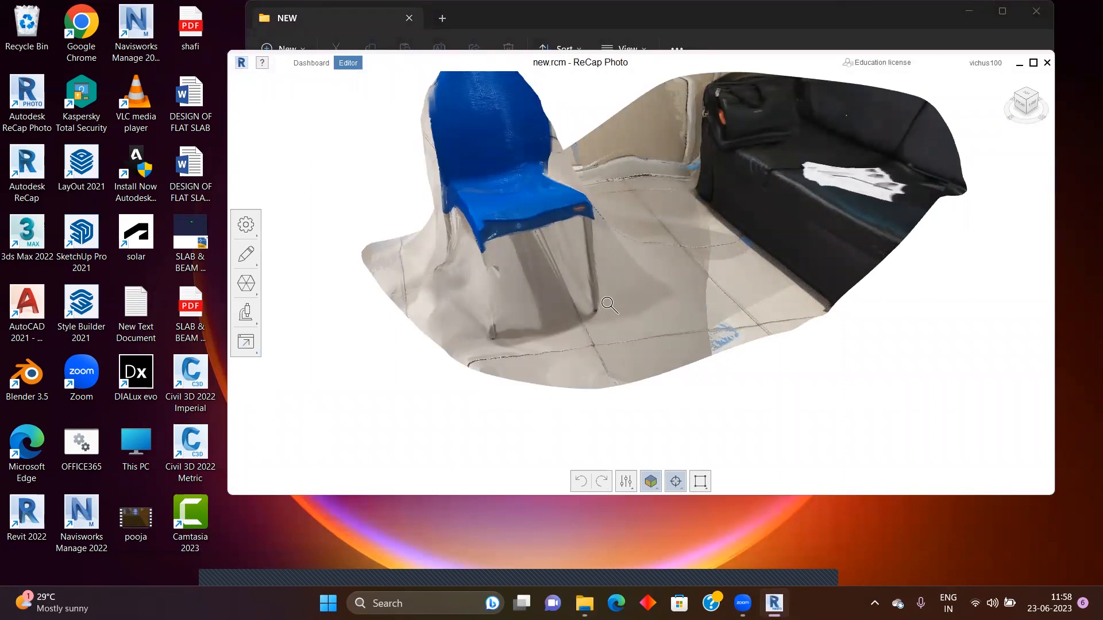
# Set up a model export with FBX as the file format
pyautogui.click(262, 351)
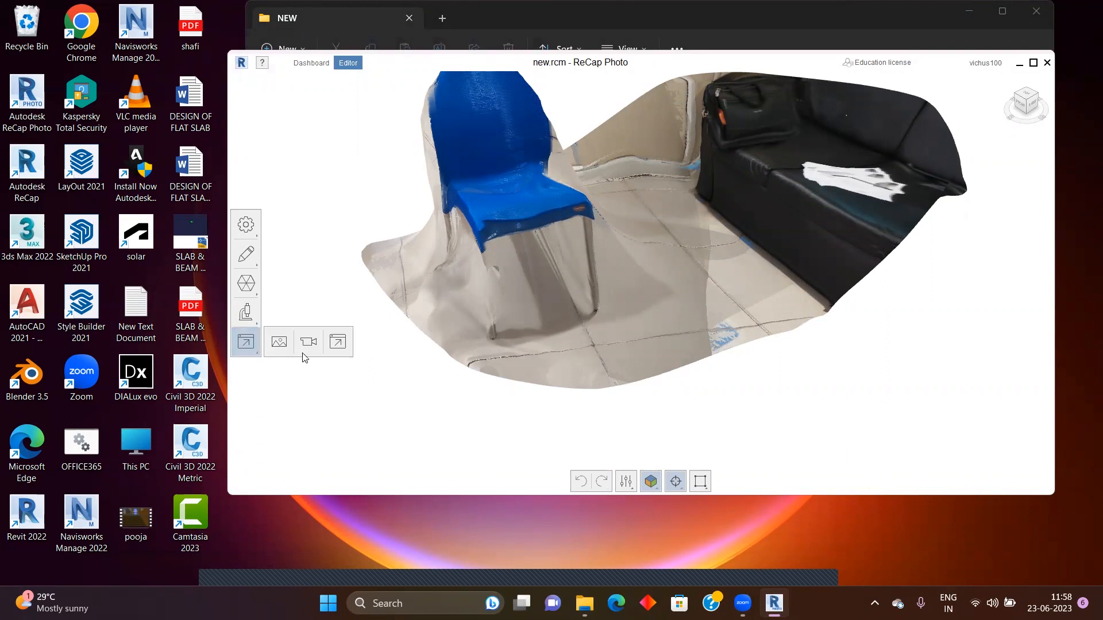
pyautogui.click(347, 347)
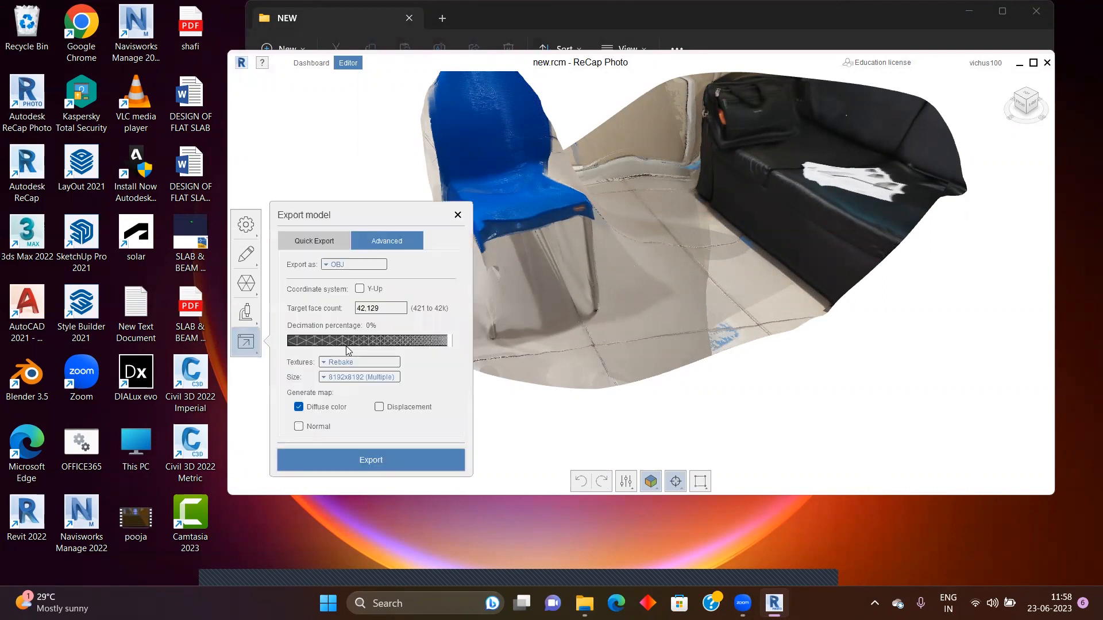
pyautogui.click(345, 265)
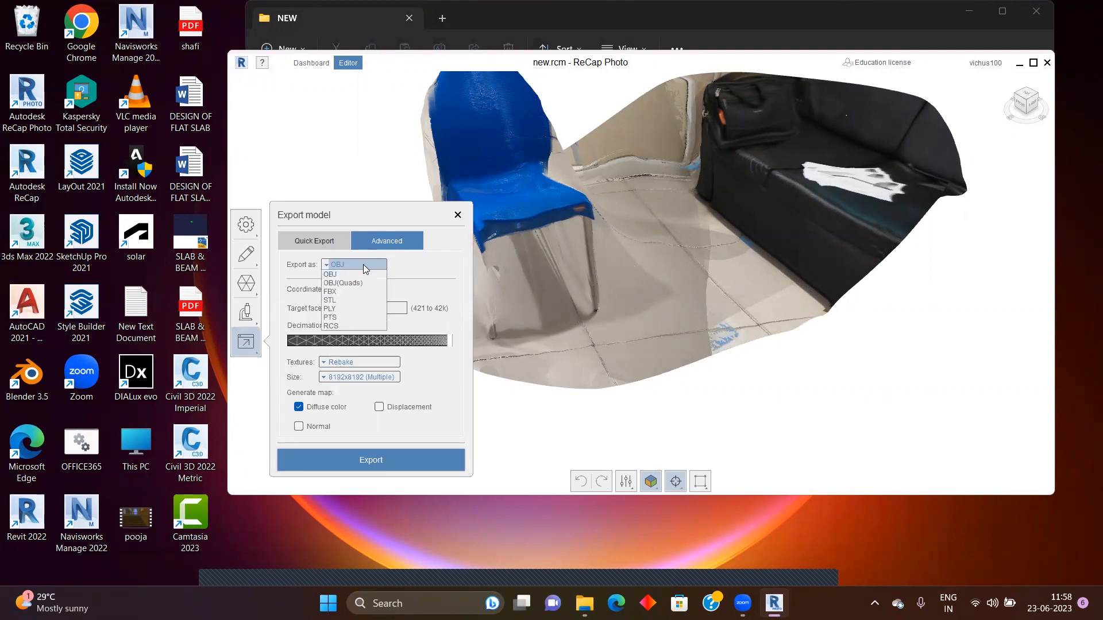
pyautogui.click(332, 292)
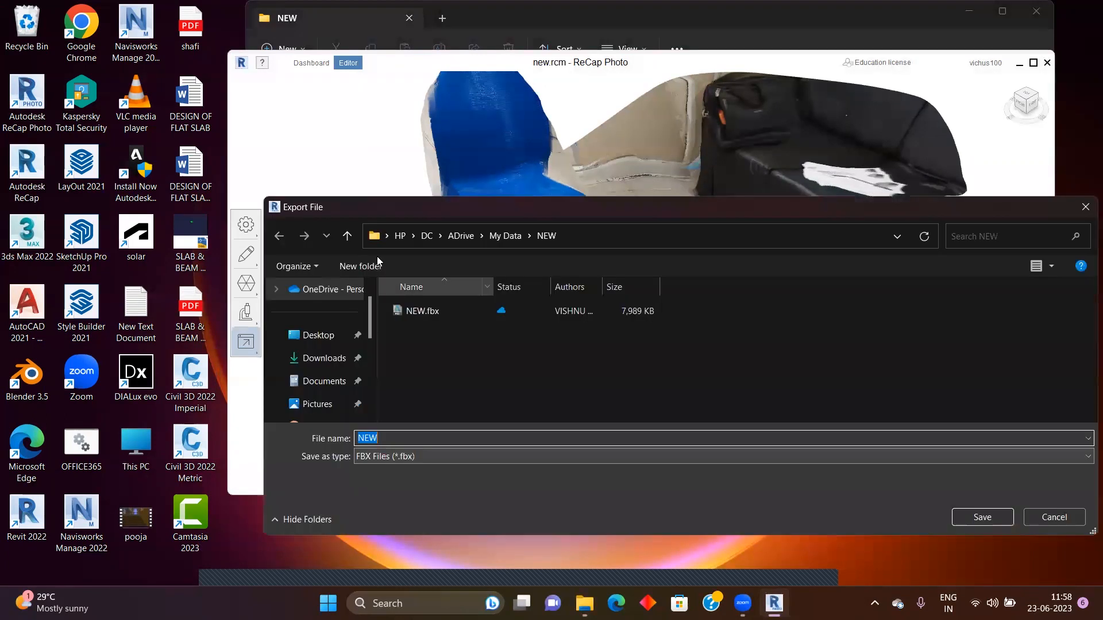
# Create a folder named FBX in the chosen export location and export the model into it as NEW
pyautogui.moveTo(368, 311); pyautogui.dragTo(379, 397)
pyautogui.click(345, 382)
pyautogui.scroll(-10, 668, 376)
pyautogui.rightClick(831, 319)
pyautogui.moveTo(902, 492)
pyautogui.click(747, 491)
pyautogui.write('FBX')
pyautogui.press('Return')
pyautogui.press('Return')
pyautogui.press('Return')
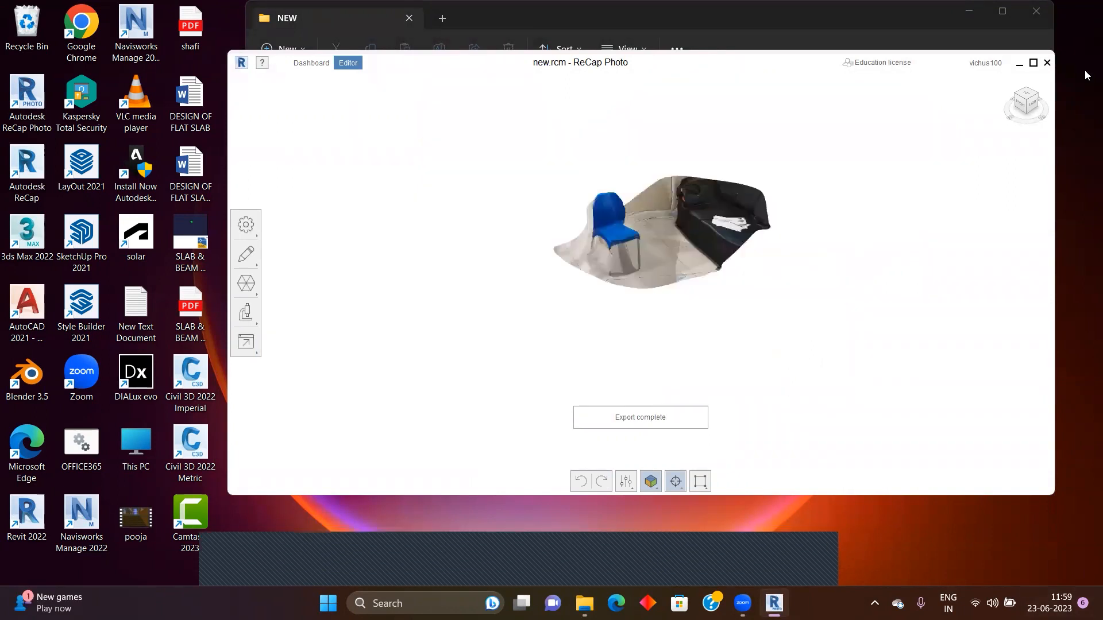
# Close ReCap Photo and the NEW folder window to return to the desktop
pyautogui.click(1047, 62)
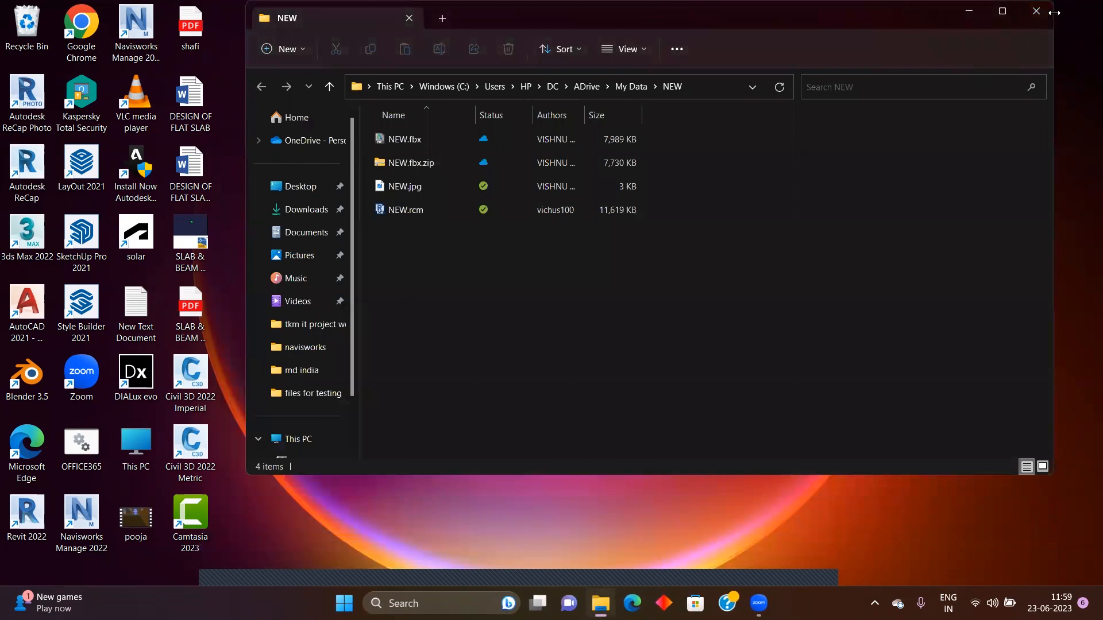
pyautogui.click(1041, 16)
pyautogui.rightClick(707, 24)
pyautogui.click(715, 83)
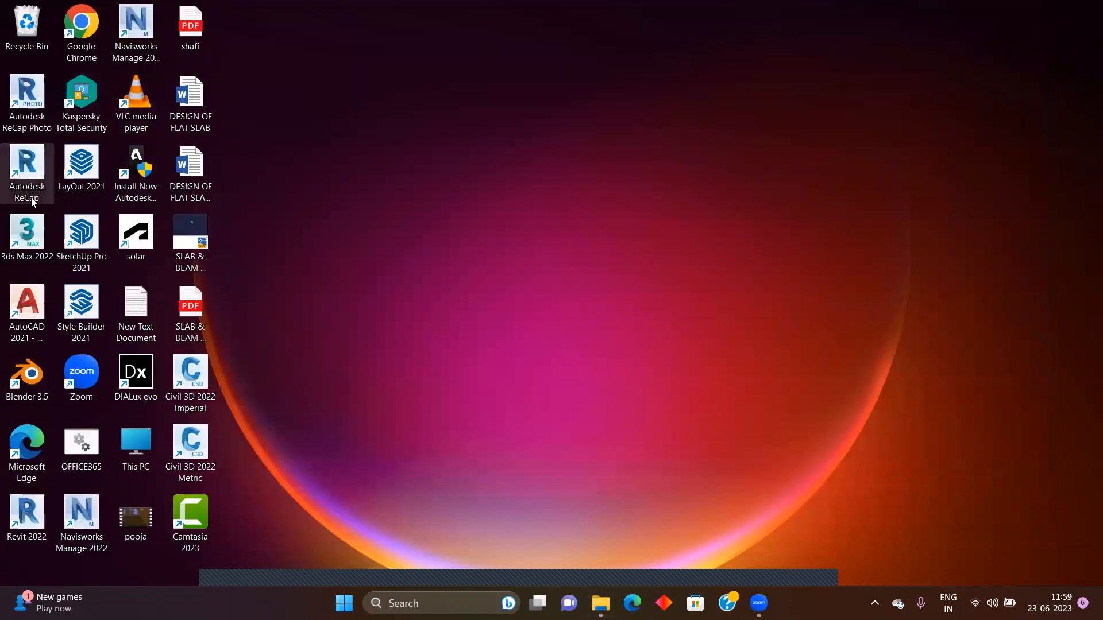
# Launch Autodesk 3ds Max 2022 from the desktop
pyautogui.doubleClick(37, 230)
pyautogui.rightClick(360, 2)
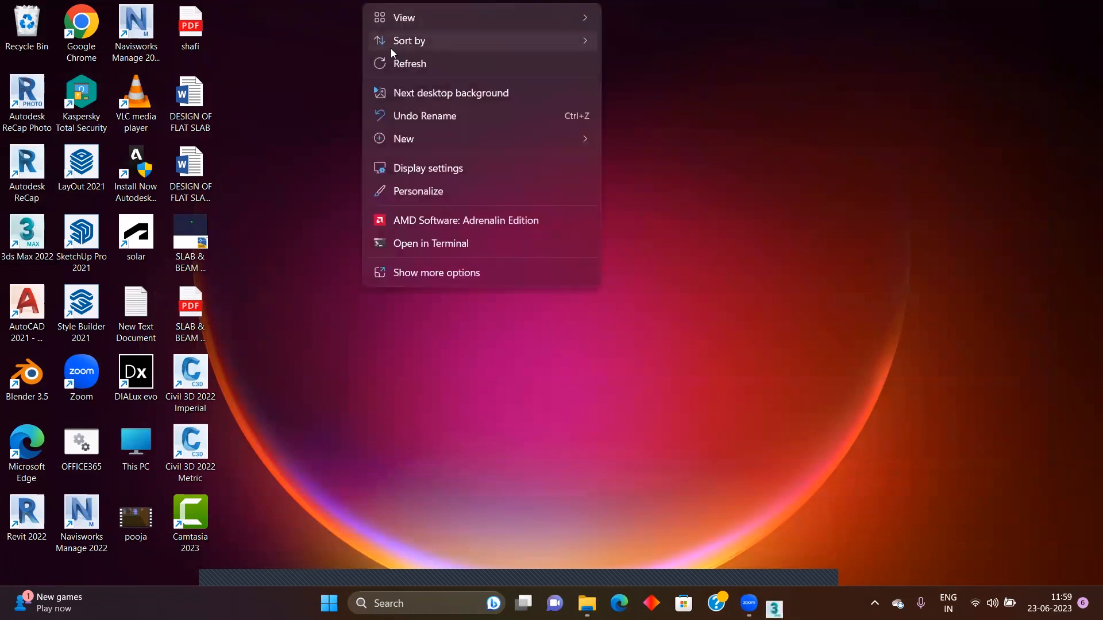
pyautogui.click(411, 56)
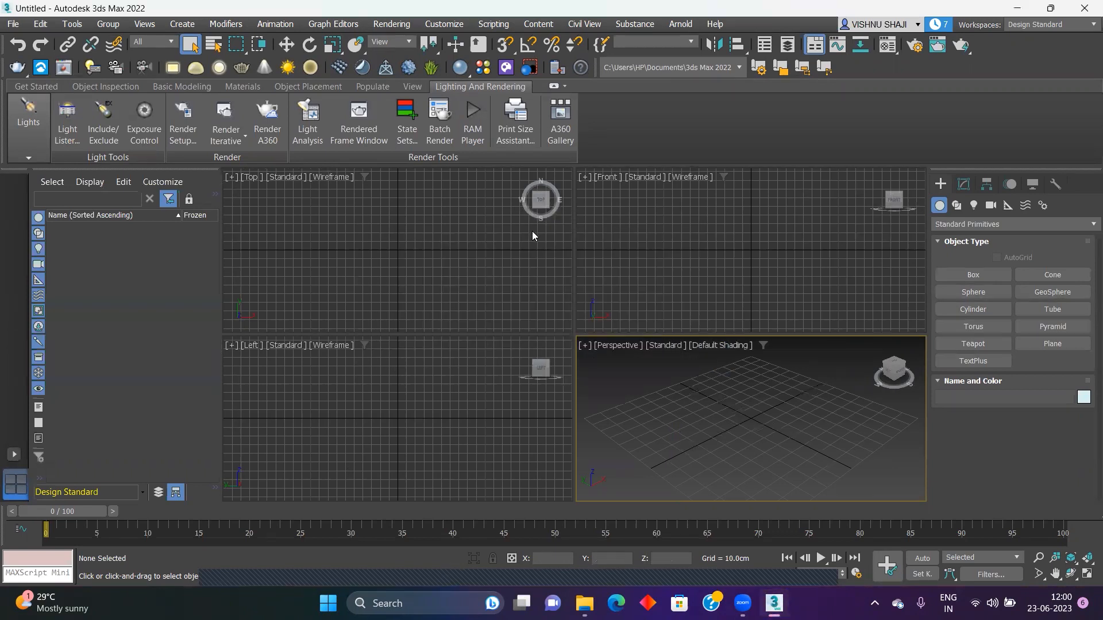
# Import the exported FBX chair scan from its folder into the empty scene with the offered import settings
pyautogui.click(11, 23)
pyautogui.moveTo(37, 204)
pyautogui.click(181, 204)
pyautogui.doubleClick(333, 179)
pyautogui.doubleClick(106, 105)
pyautogui.click(634, 445)
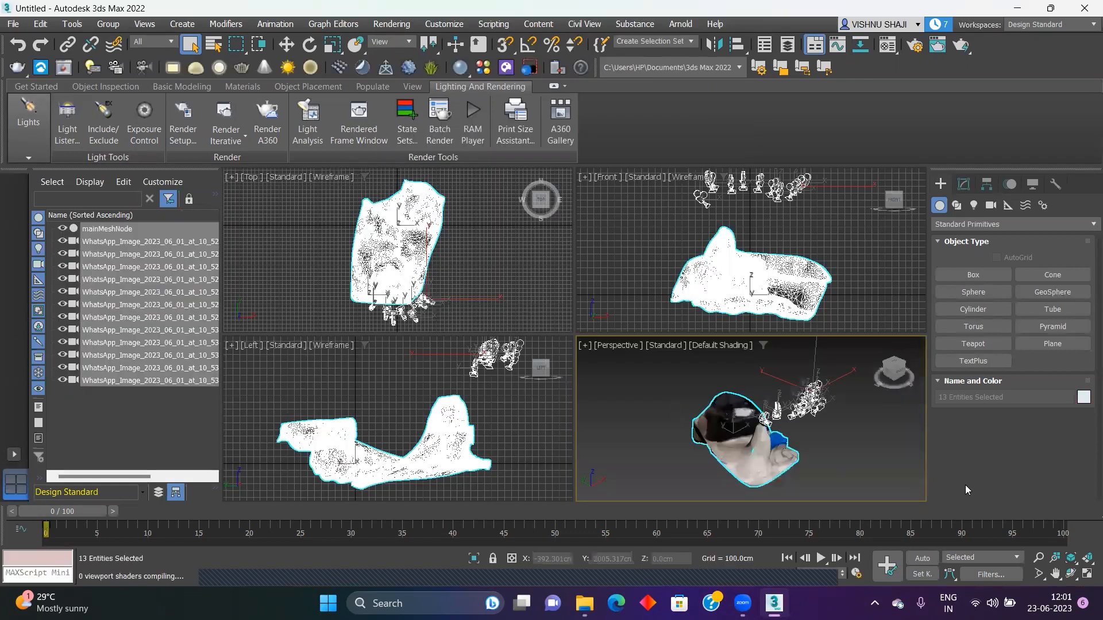
# Deselect the imported objects and maximize the Perspective viewport
pyautogui.click(828, 474)
pyautogui.moveTo(828, 458); pyautogui.dragTo(795, 445, button='middle')
pyautogui.hotkey('alt', 'w')
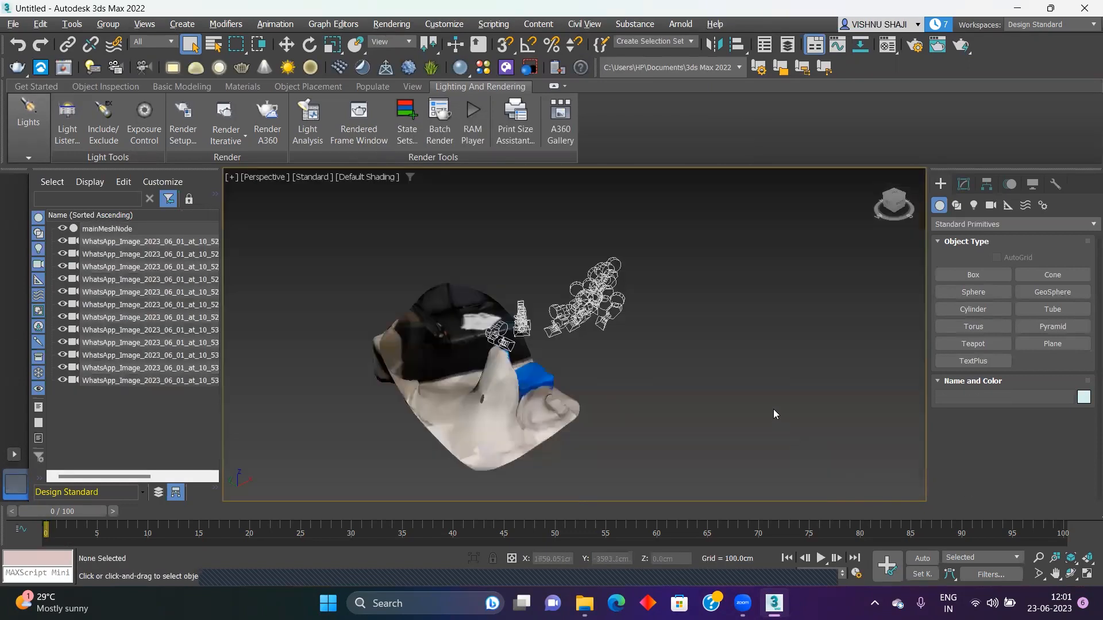
# Inspect the imported chair mesh, its surroundings and the camera positions from several angles and distances
pyautogui.keyDown('alt'); pyautogui.moveTo(773, 409); pyautogui.dragTo(653, 400, button='middle'); pyautogui.keyUp('alt')
pyautogui.scroll(5, 652, 401)
pyautogui.moveTo(542, 369); pyautogui.dragTo(608, 411, button='middle')
pyautogui.scroll(-3, 636, 431)
pyautogui.moveTo(614, 313)
pyautogui.keyDown('alt'); pyautogui.mouseDown(button='middle')
pyautogui.moveTo(630, 342)
pyautogui.moveTo(690, 314)
pyautogui.moveTo(744, 310)
pyautogui.moveTo(656, 316)
pyautogui.moveTo(704, 332)
pyautogui.moveTo(720, 319)
pyautogui.moveTo(738, 350)
pyautogui.moveTo(797, 368)
pyautogui.moveTo(697, 370)
pyautogui.moveTo(675, 359)
pyautogui.mouseUp(button='middle'); pyautogui.keyUp('alt')
pyautogui.scroll(-3, 656, 315)
pyautogui.scroll(4, 656, 316)
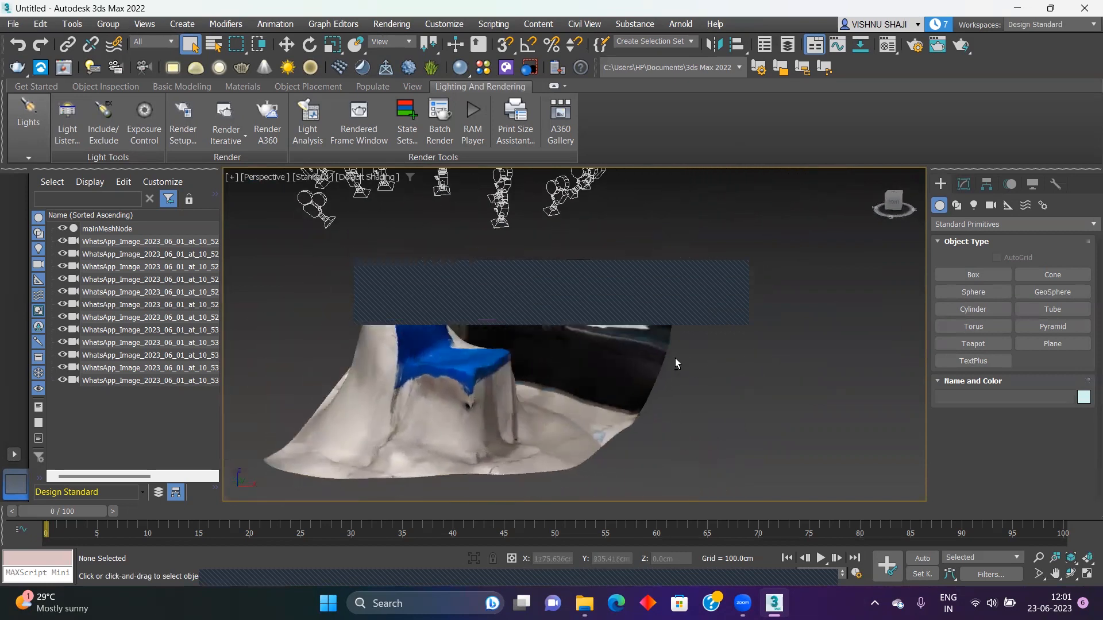